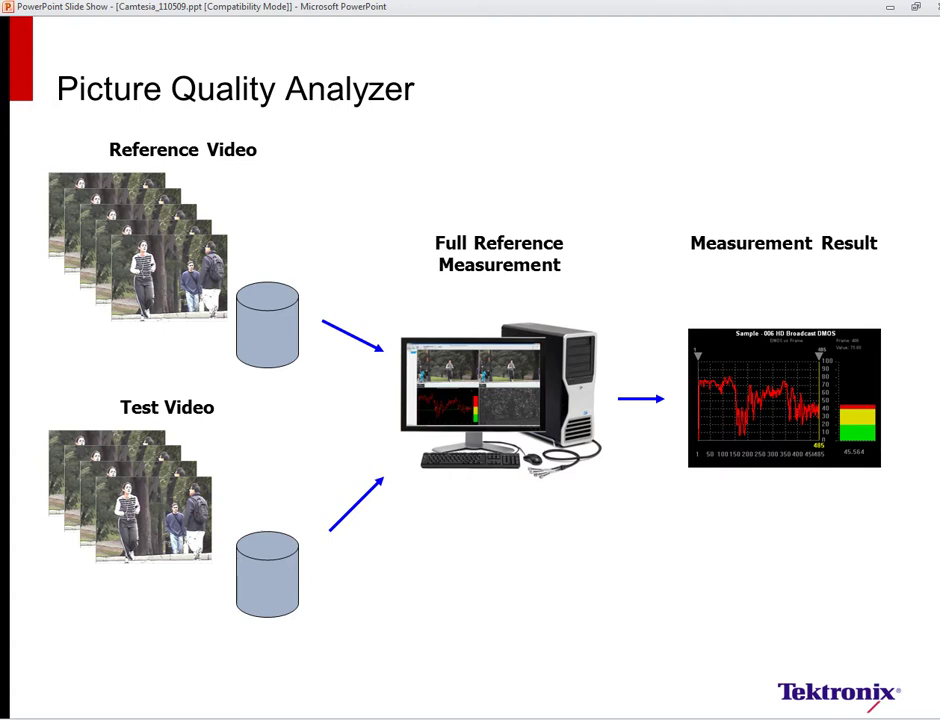
# Advance the slide show from the Picture Quality Analyzer slide to the PSNR Measurement slide
pyautogui.press('Right')
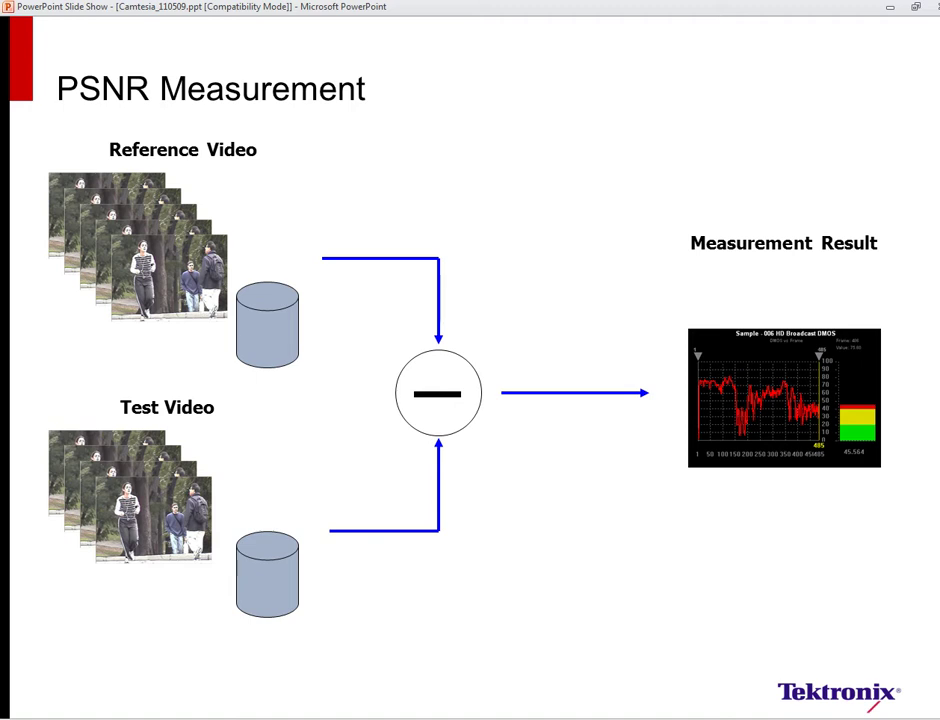
# Advance the slide show to the Human Vision Model slide
pyautogui.press('Right')
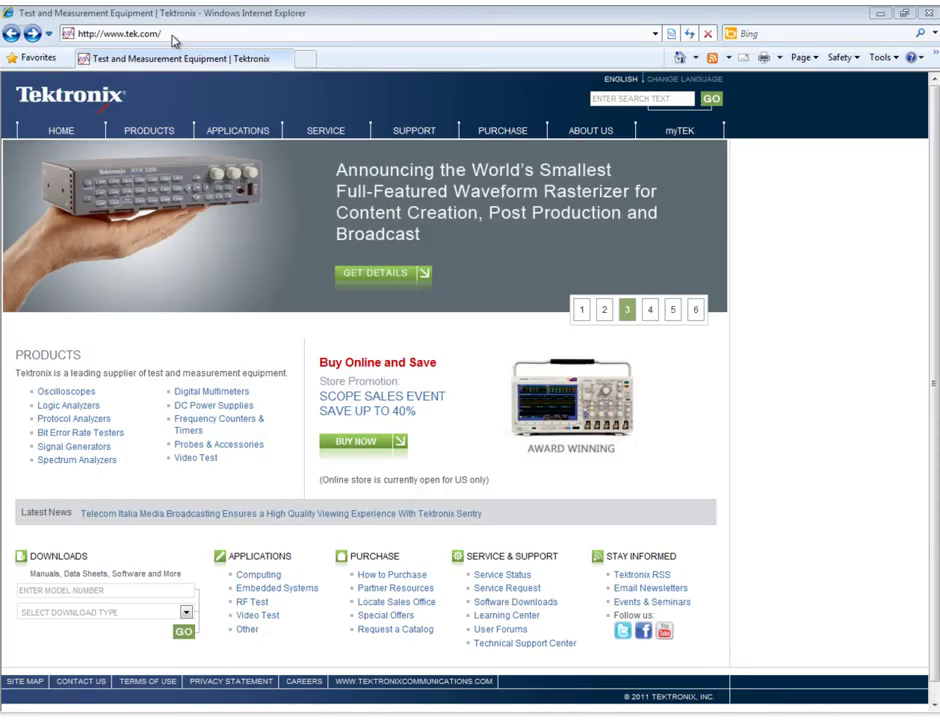
# Go to Products > Video Test Equipment > Picture Quality Analyzers and launch the PQA600 / PQASW trial demo
pyautogui.moveTo(151, 136)
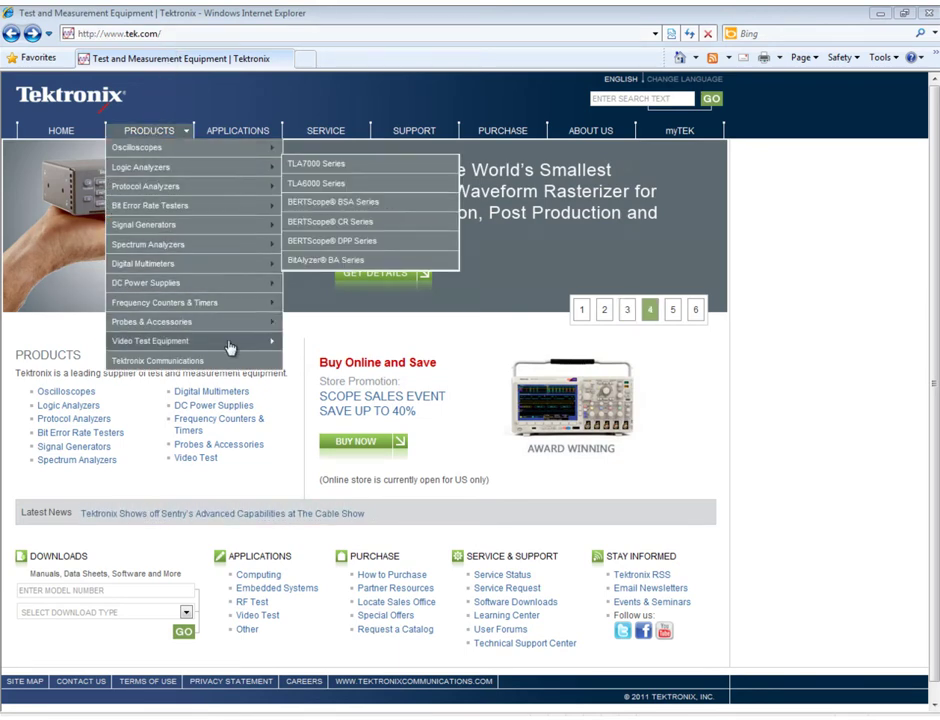
pyautogui.moveTo(231, 348)
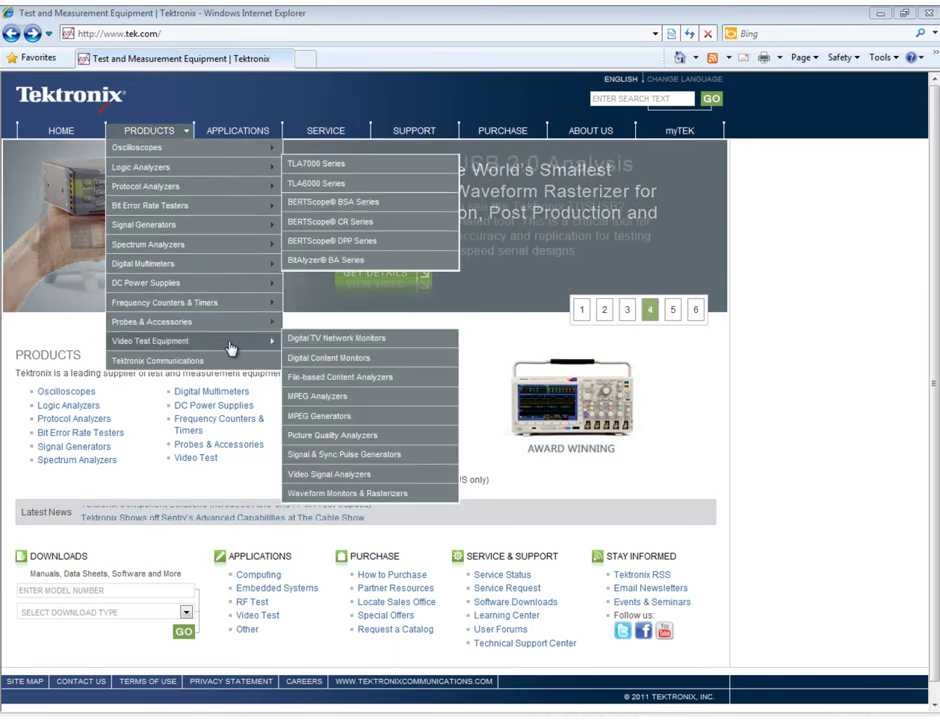
pyautogui.click(340, 437)
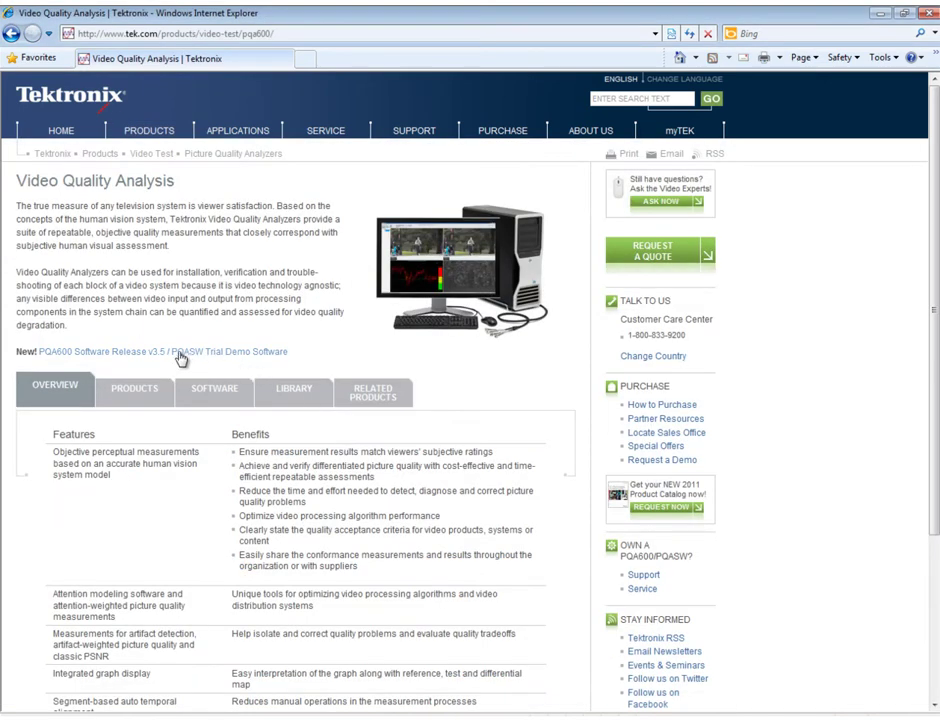
pyautogui.click(181, 356)
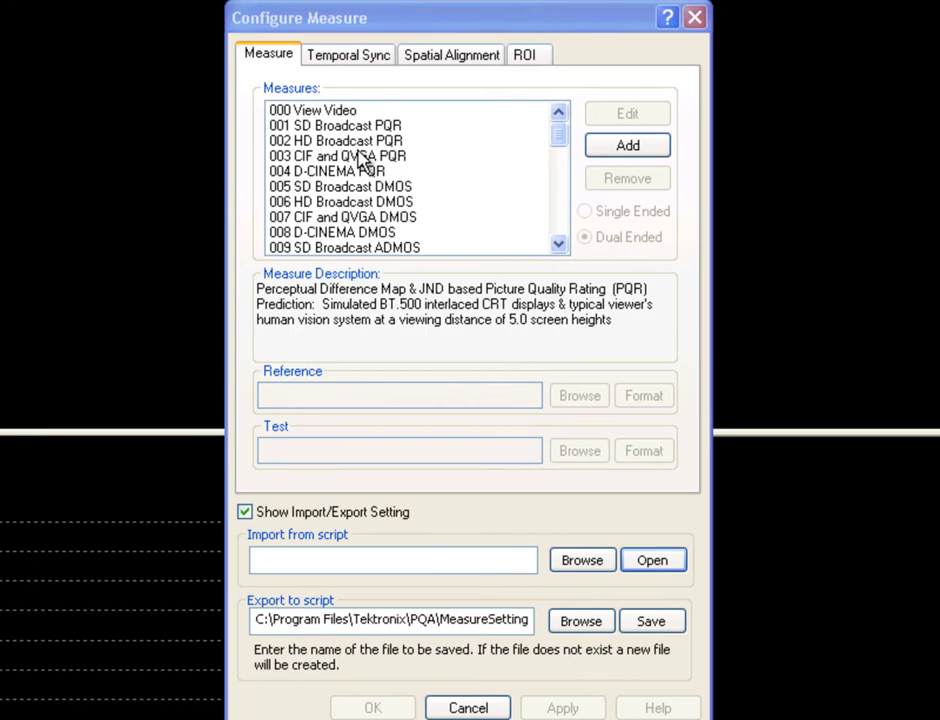
# Select the 006 HD Broadcast DMOS and 020 PSNR dB measures in Configure Measure
pyautogui.click(310, 202)
pyautogui.moveTo(562, 138); pyautogui.dragTo(457, 191)
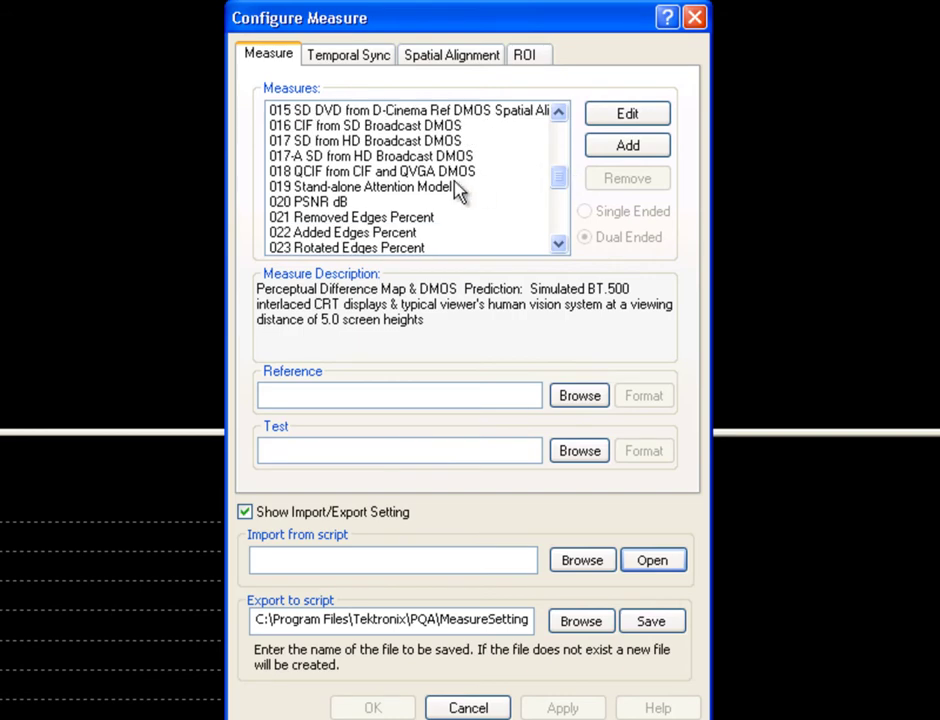
pyautogui.click(333, 204)
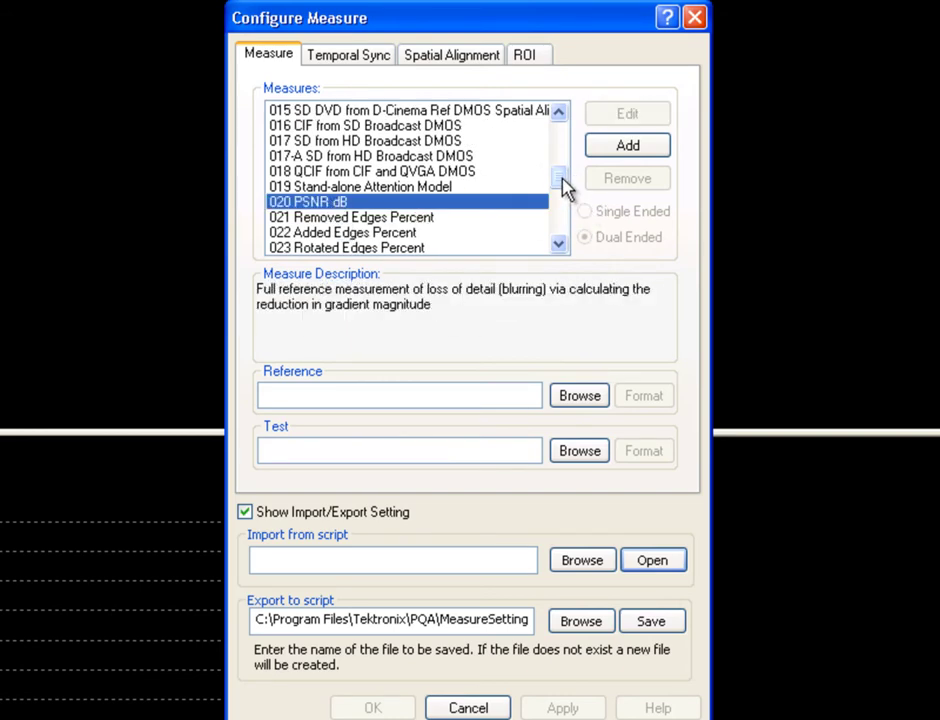
pyautogui.moveTo(562, 185)
pyautogui.mouseDown()
pyautogui.moveTo(578, 238)
pyautogui.moveTo(566, 163)
pyautogui.mouseUp()
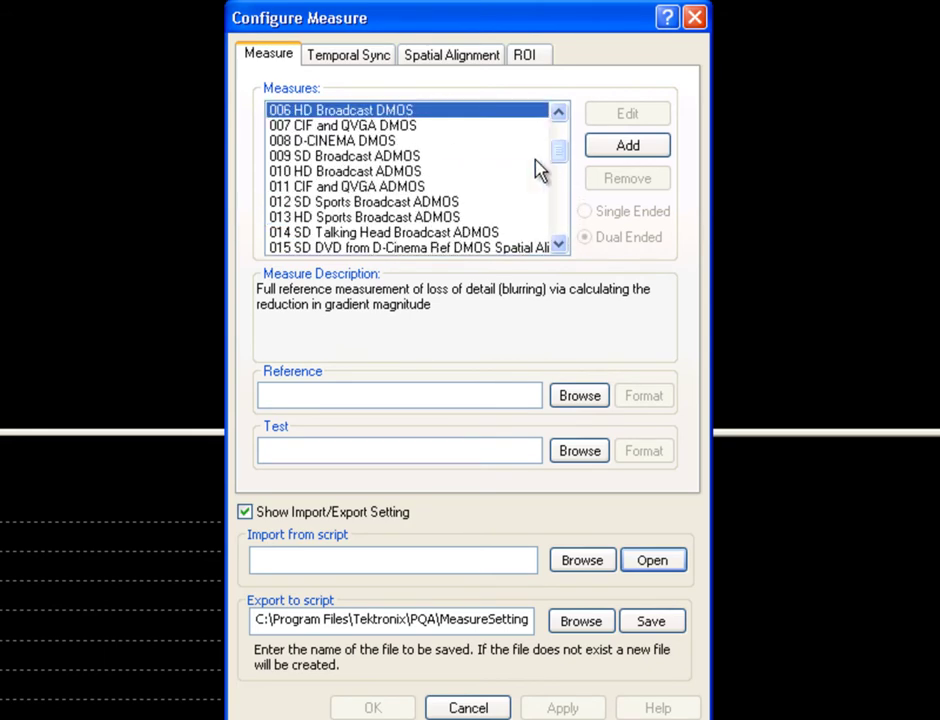
# Load jogger_ref.demo as the reference clip and jogger_1mbps.demo as the test clip
pyautogui.click(578, 397)
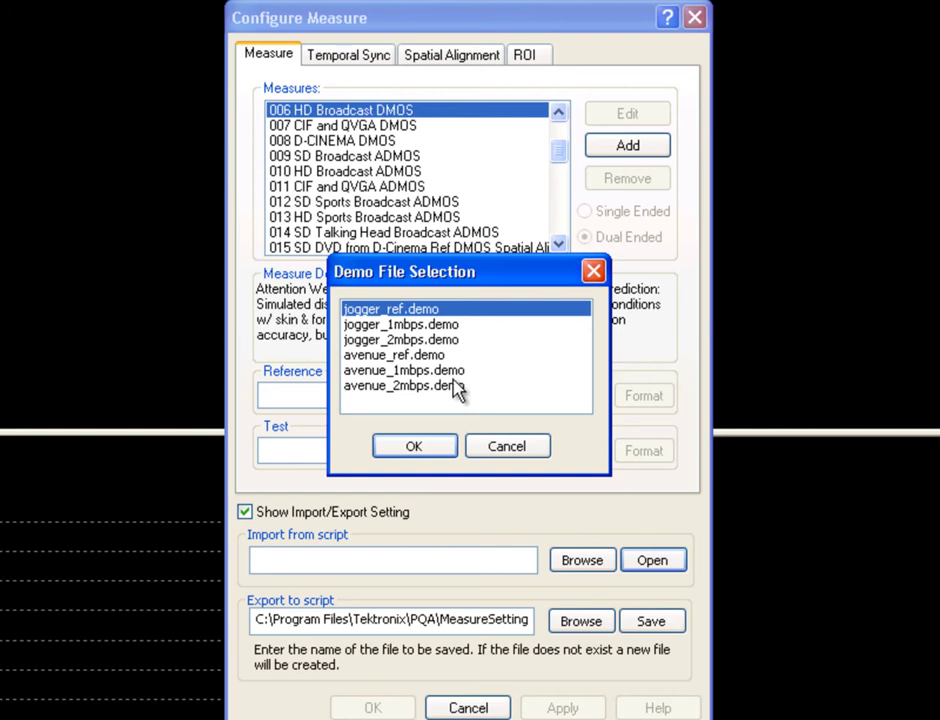
pyautogui.click(418, 450)
pyautogui.click(594, 460)
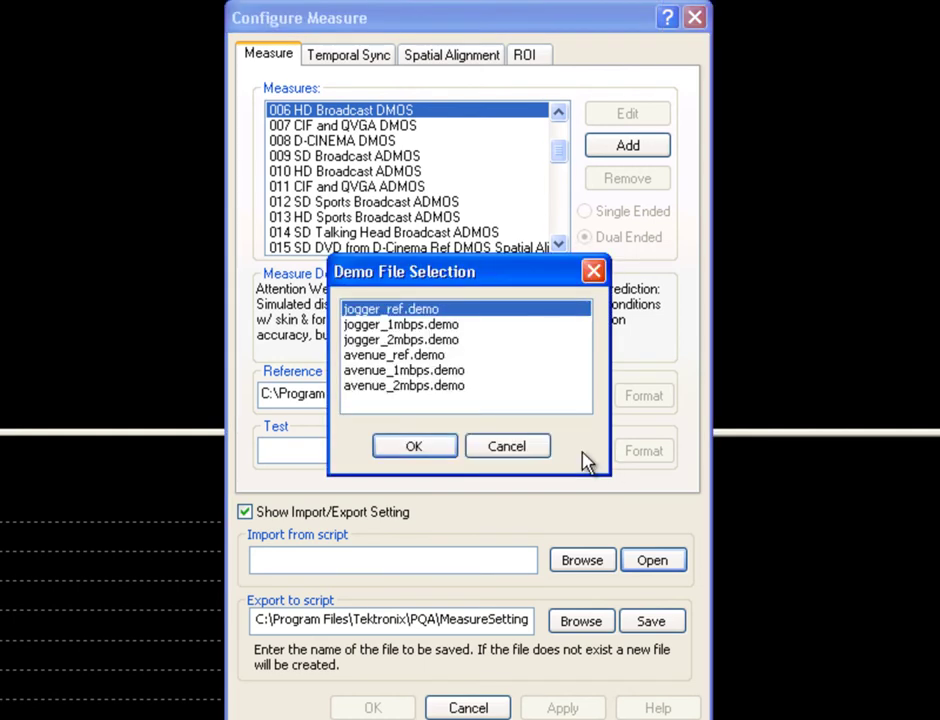
pyautogui.click(392, 326)
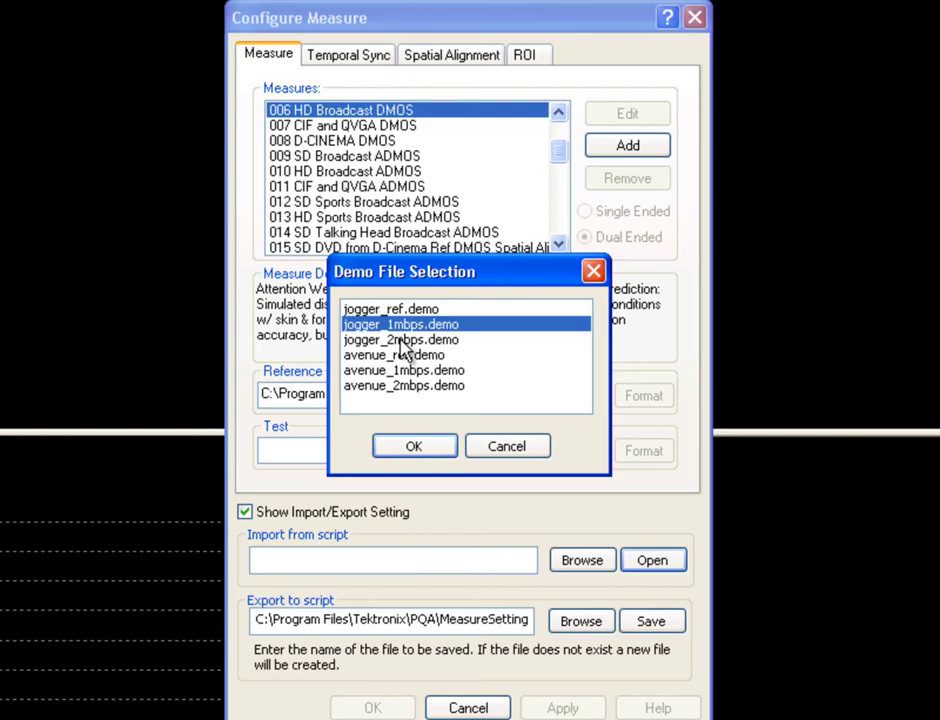
pyautogui.click(430, 450)
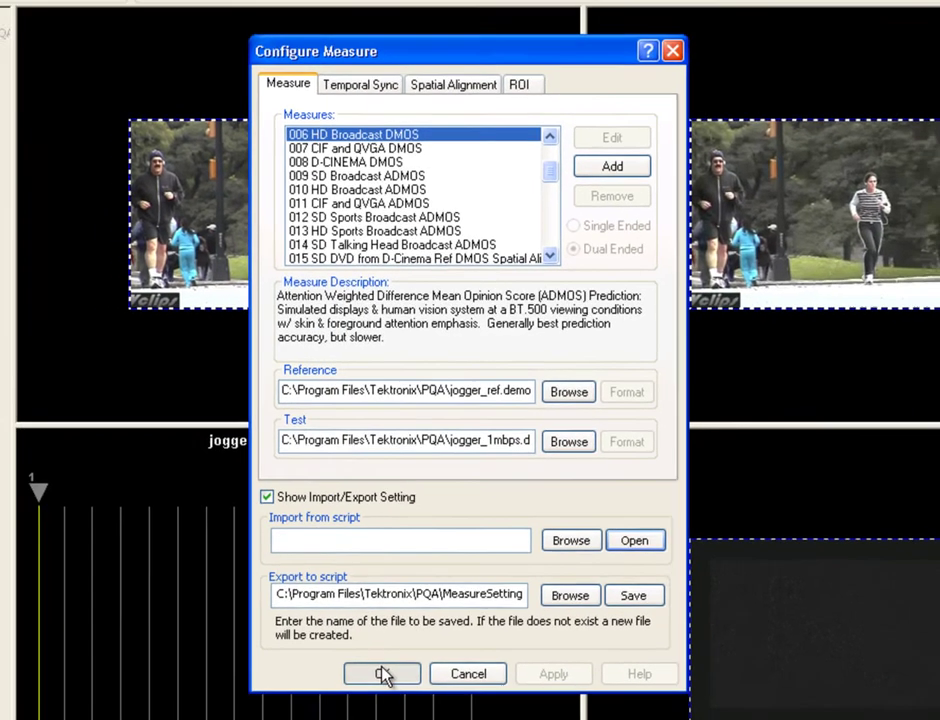
# Run the DMOS and PSNR measurement (33.677 dB overall PSNR), then open the PQA results folder
pyautogui.click(372, 707)
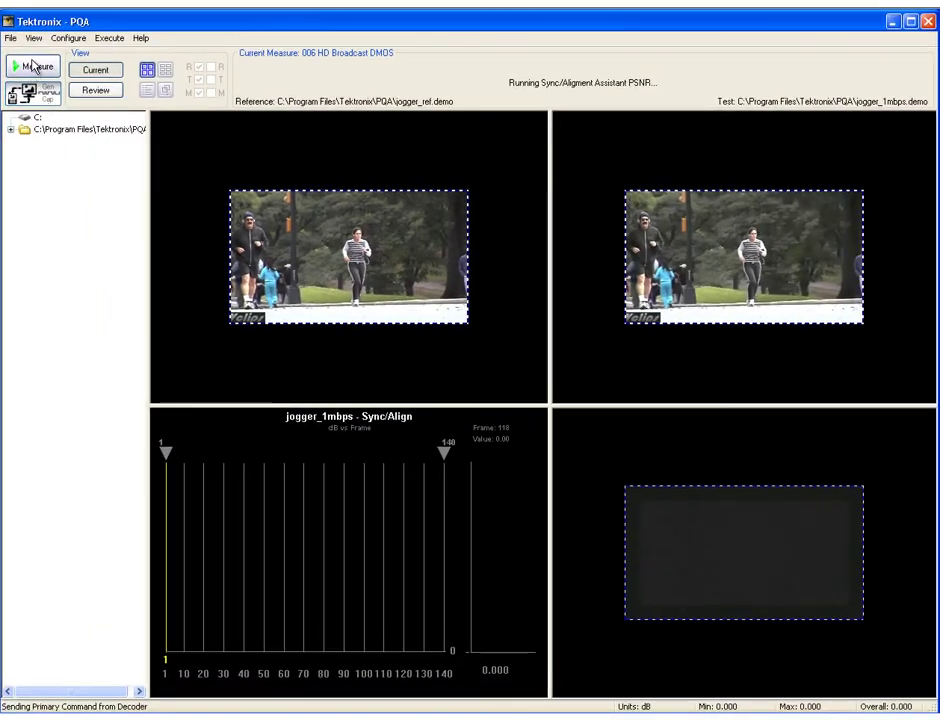
pyautogui.click(34, 66)
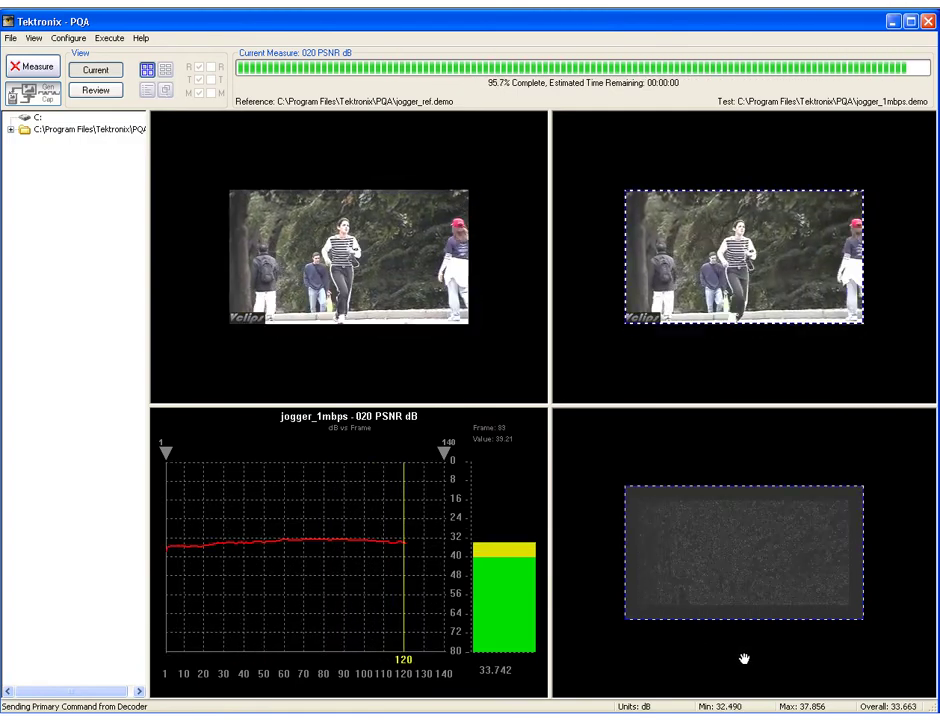
pyautogui.click(30, 129)
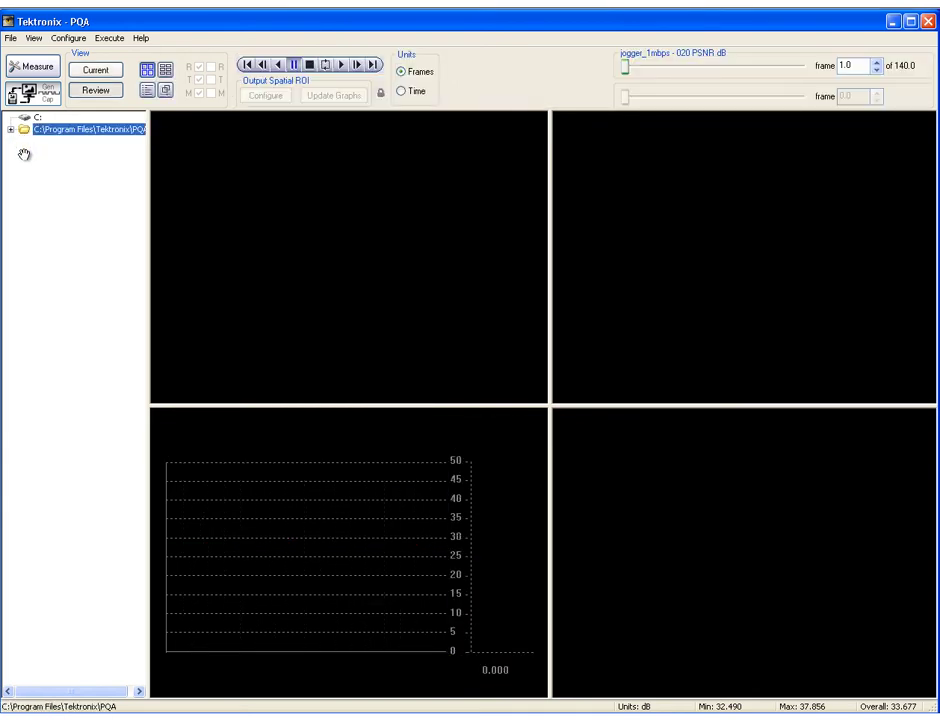
# Expand the jogger_1mbps and jogger_2mbps result folders and display their DMOS and PSNR dB graphs
pyautogui.click(12, 130)
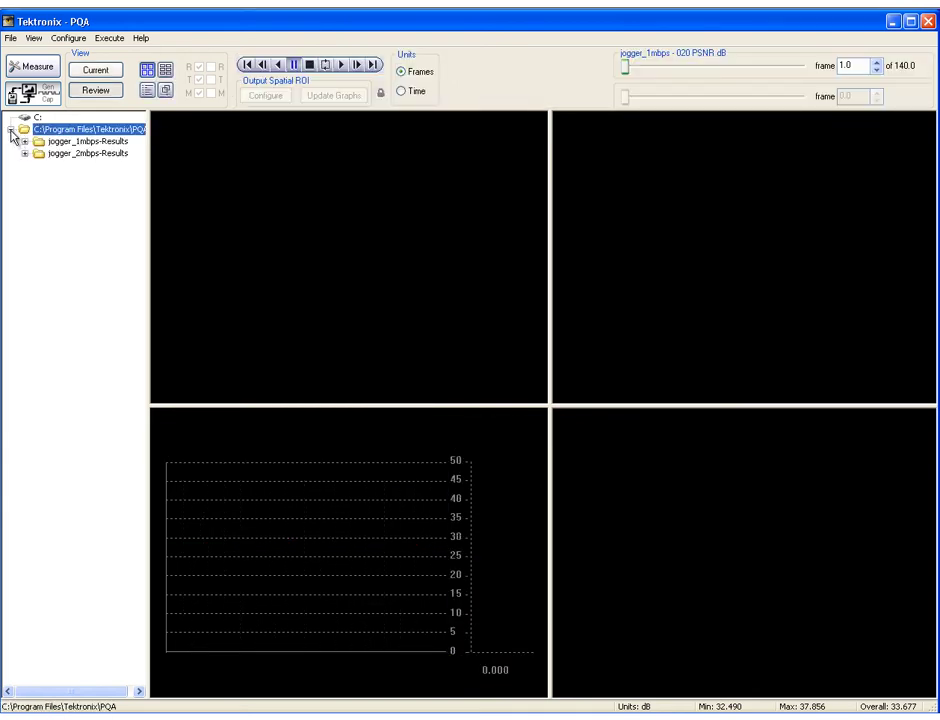
pyautogui.click(24, 141)
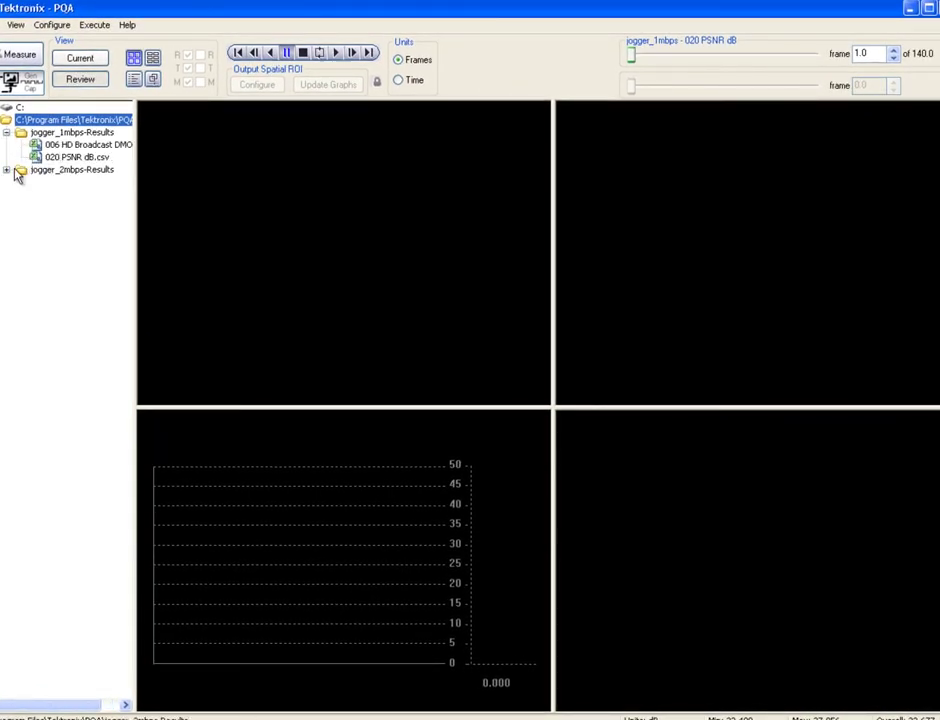
pyautogui.click(7, 170)
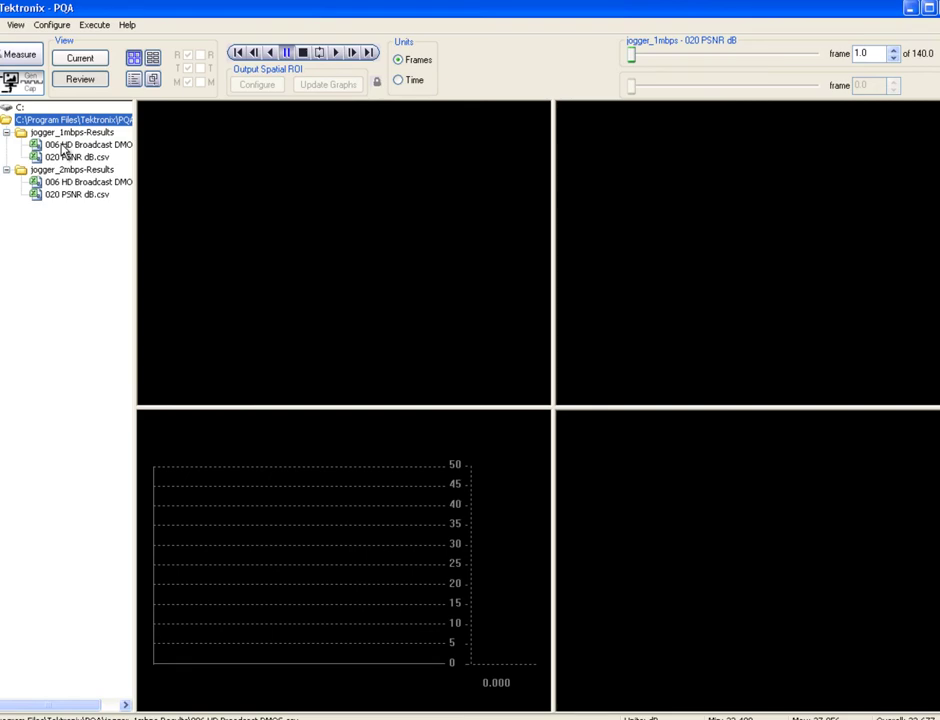
pyautogui.click(63, 148)
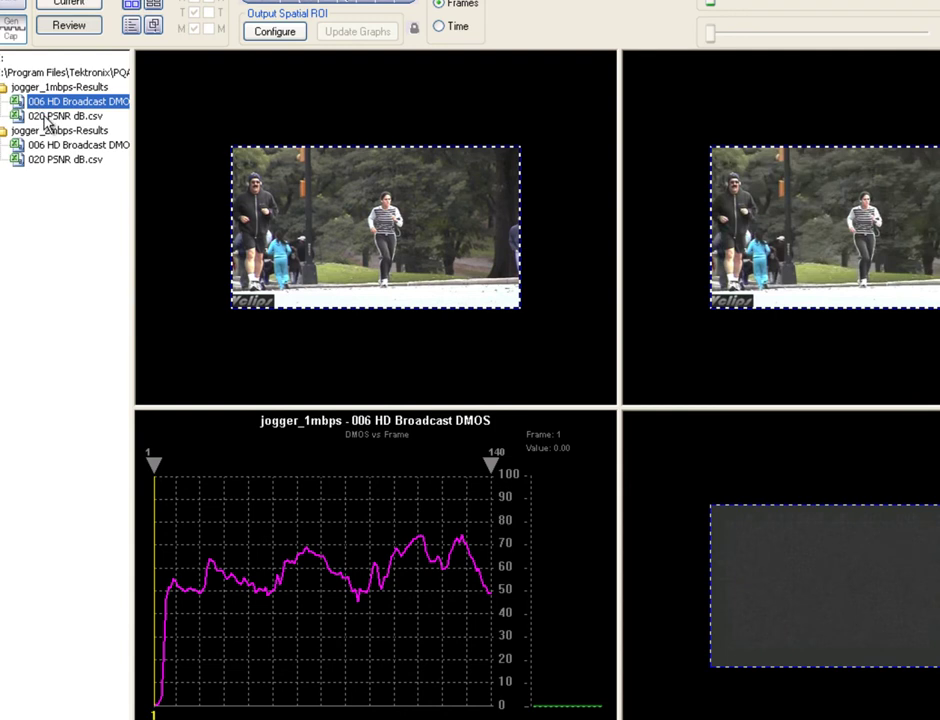
pyautogui.click(45, 118)
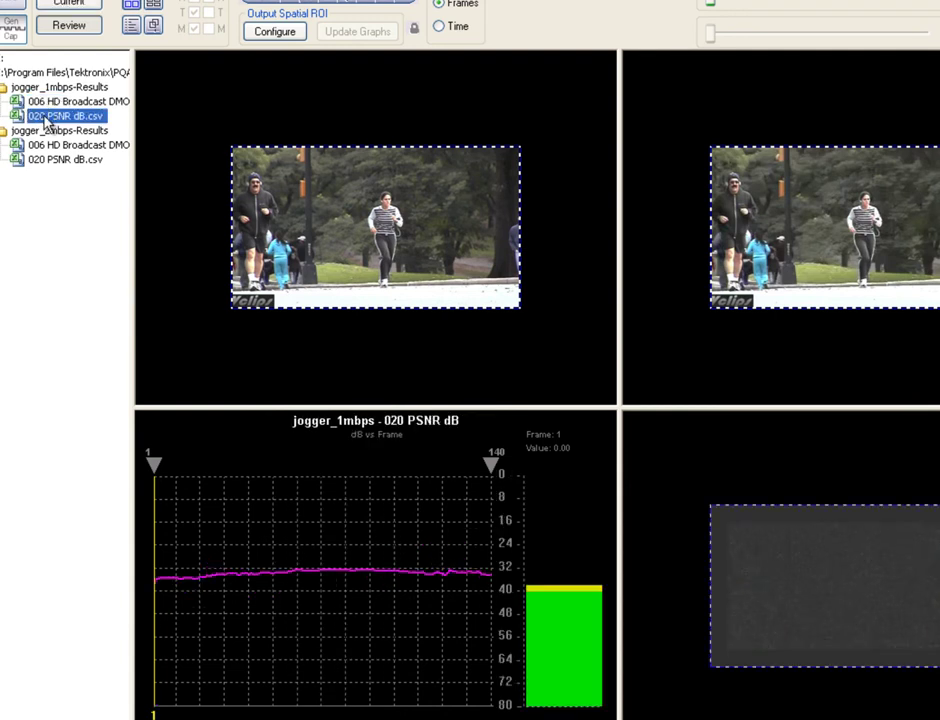
pyautogui.click(40, 146)
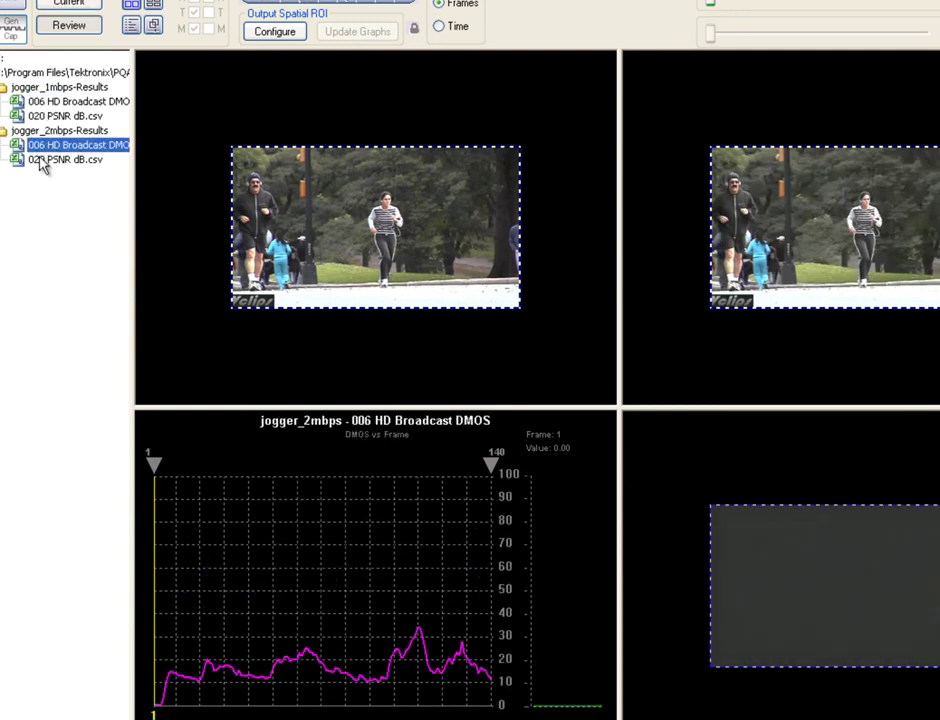
pyautogui.click(42, 162)
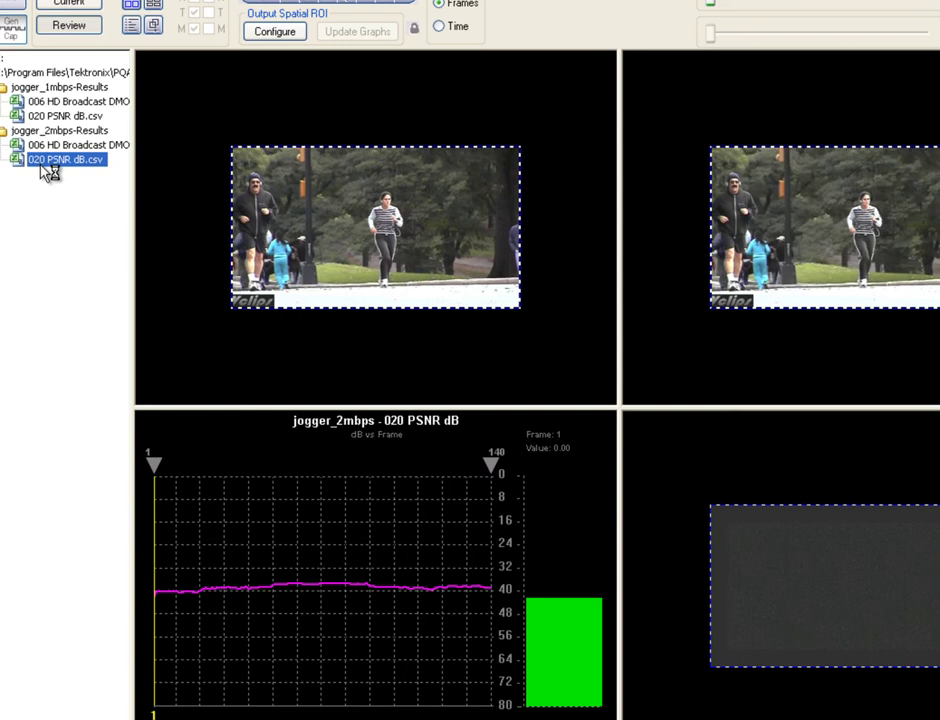
# Overlay both jogger clips' 006 HD Broadcast DMOS graphs instead of their PSNR graphs
pyautogui.keyDown('ctrl'); pyautogui.click(44, 118); pyautogui.keyUp('ctrl')
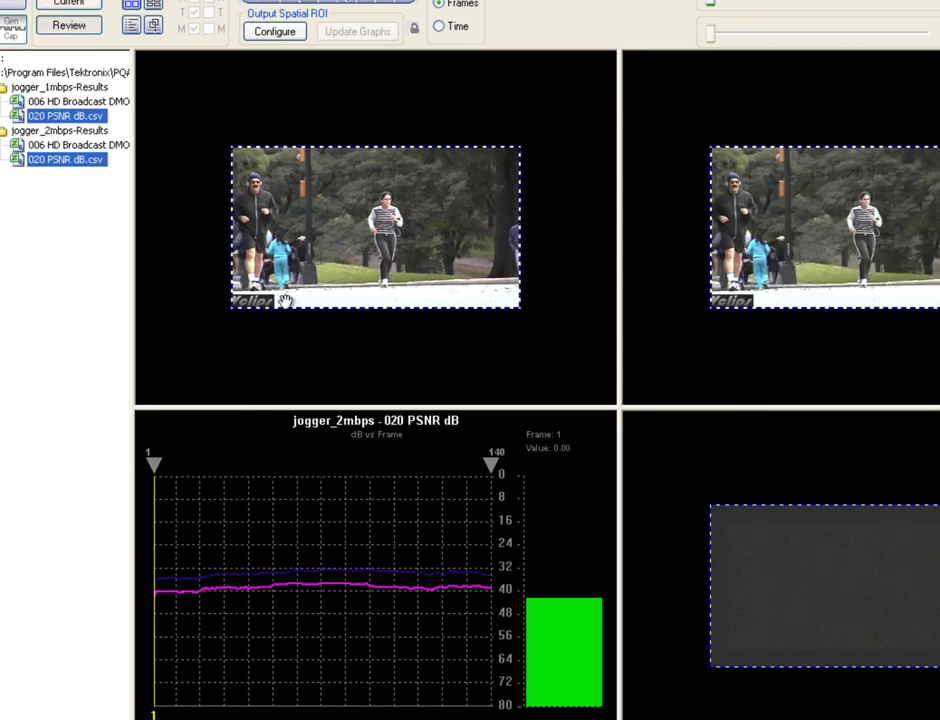
pyautogui.moveTo(433, 592)
pyautogui.click(60, 145)
pyautogui.keyDown('ctrl'); pyautogui.click(88, 101); pyautogui.keyUp('ctrl')
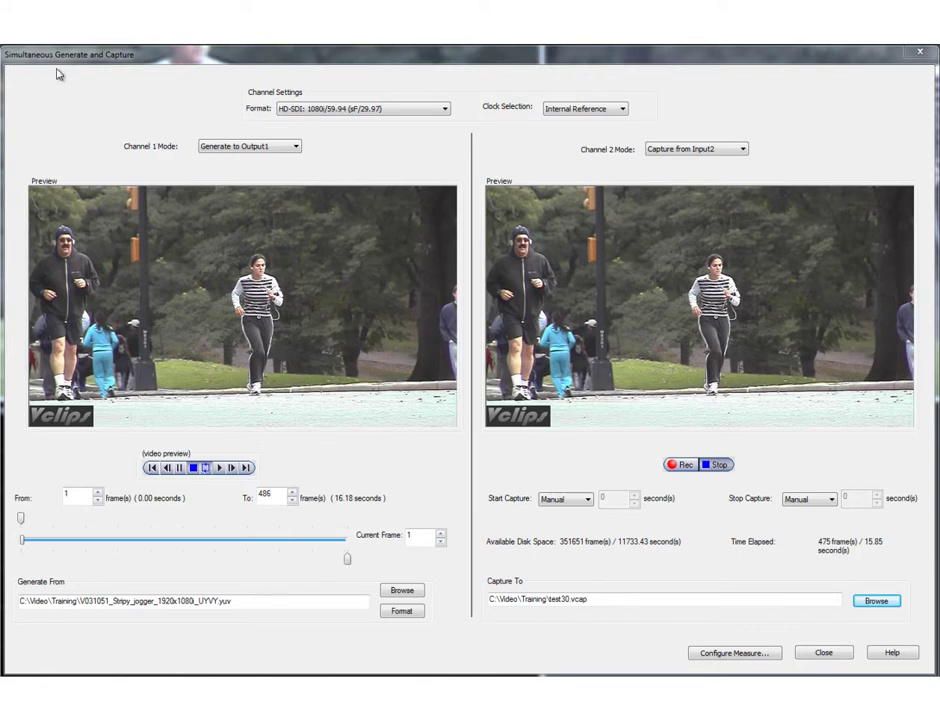
# Keep channel 1 on Generate to Output1, set channel 2 to Capture from Input2, then play and record
pyautogui.click(220, 148)
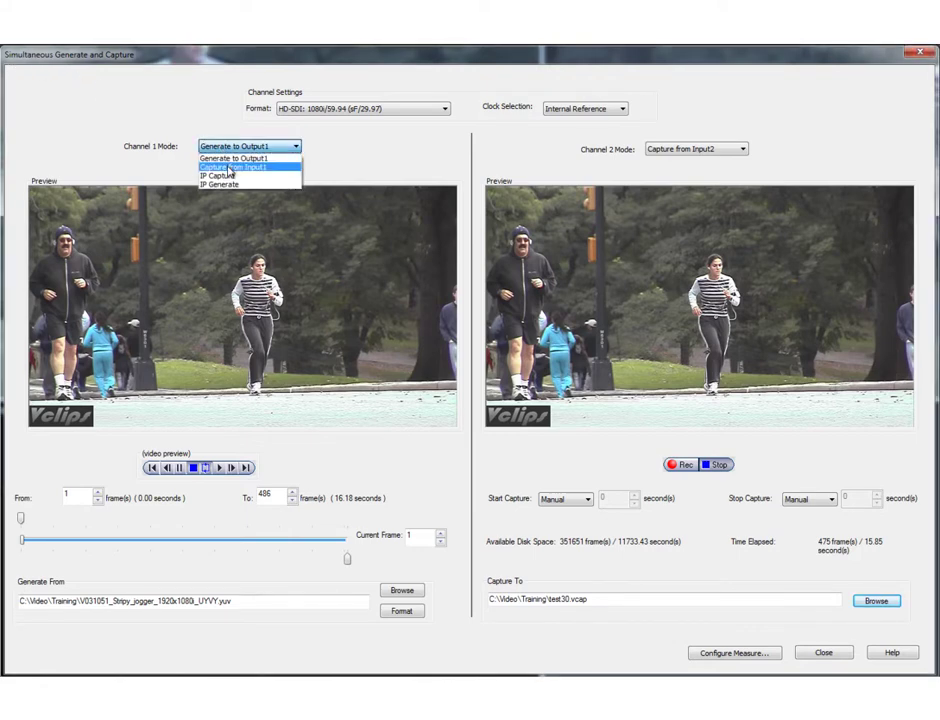
pyautogui.click(237, 160)
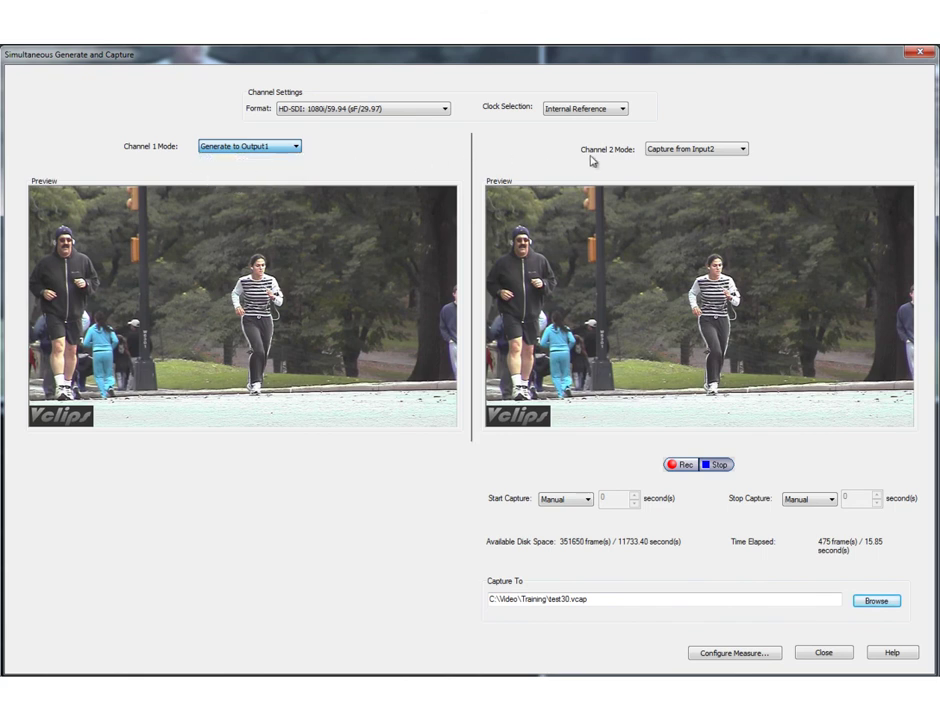
pyautogui.click(687, 151)
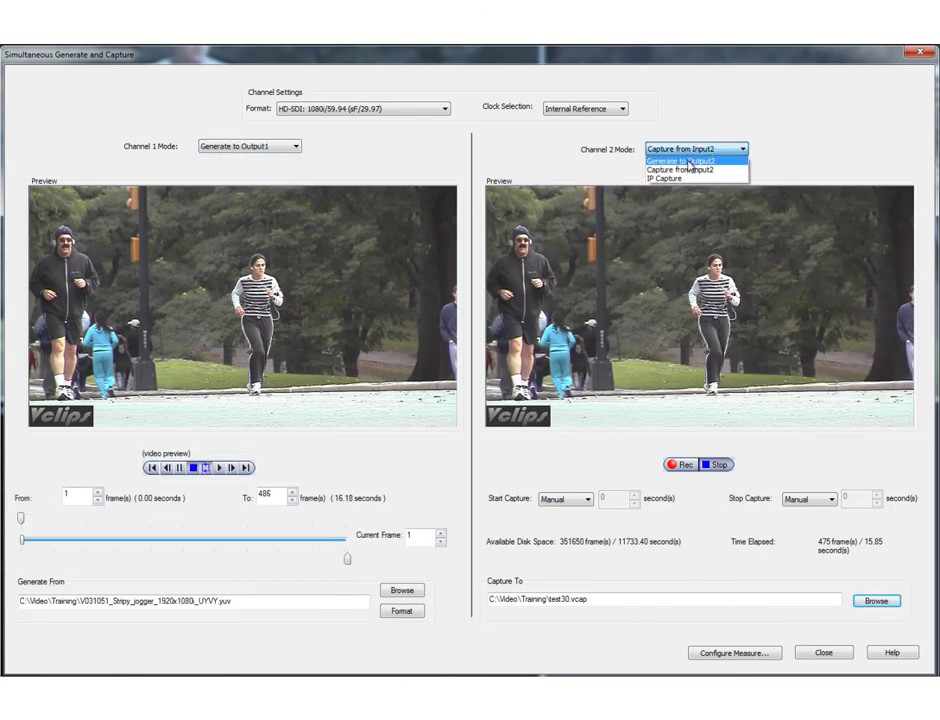
pyautogui.click(690, 172)
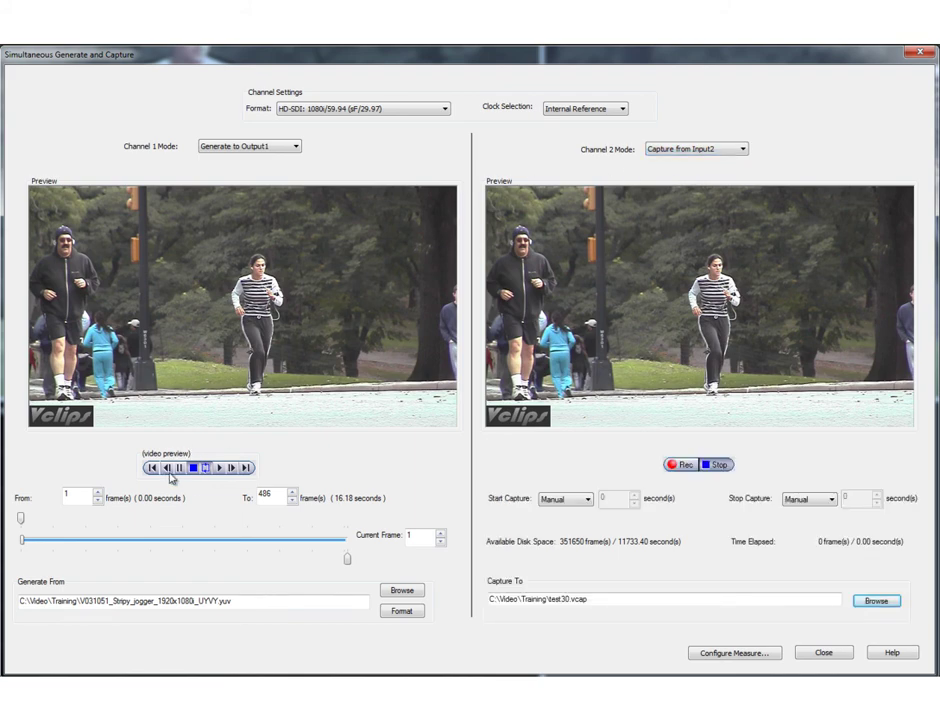
pyautogui.click(221, 469)
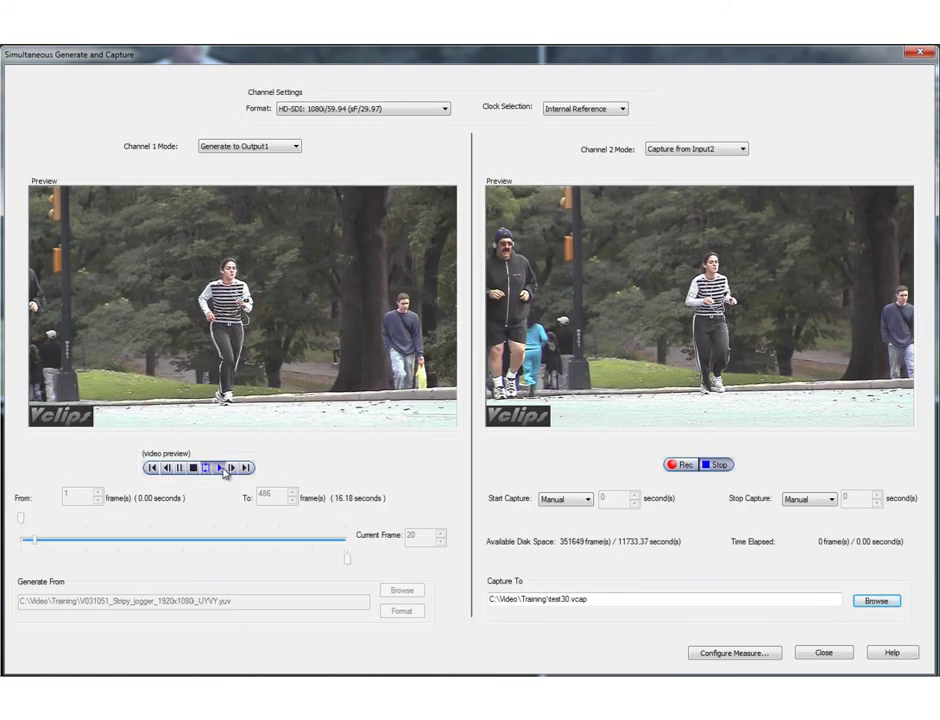
pyautogui.click(690, 467)
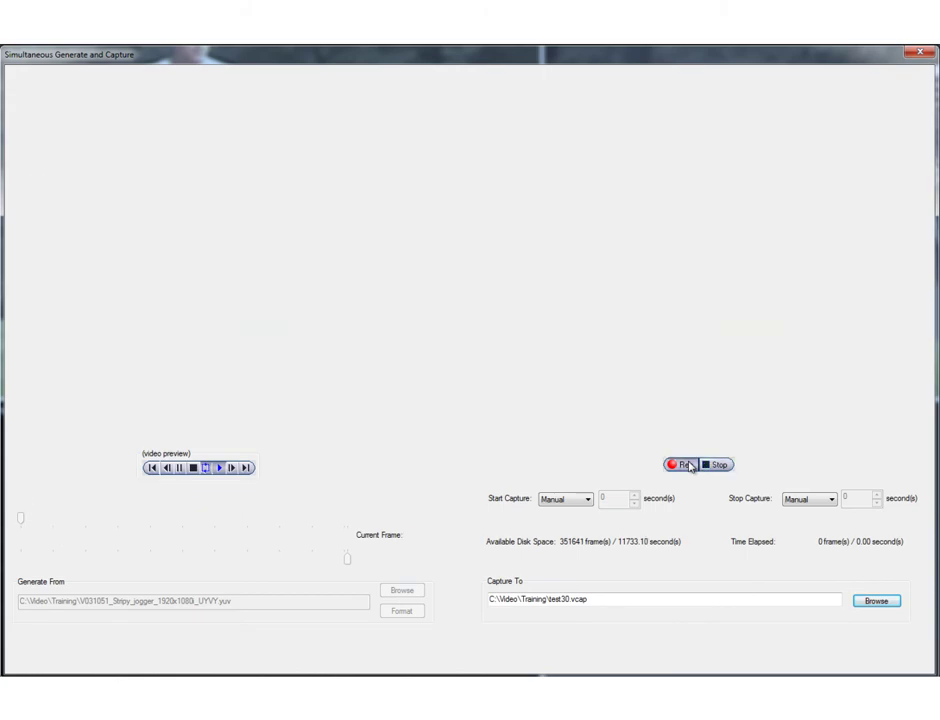